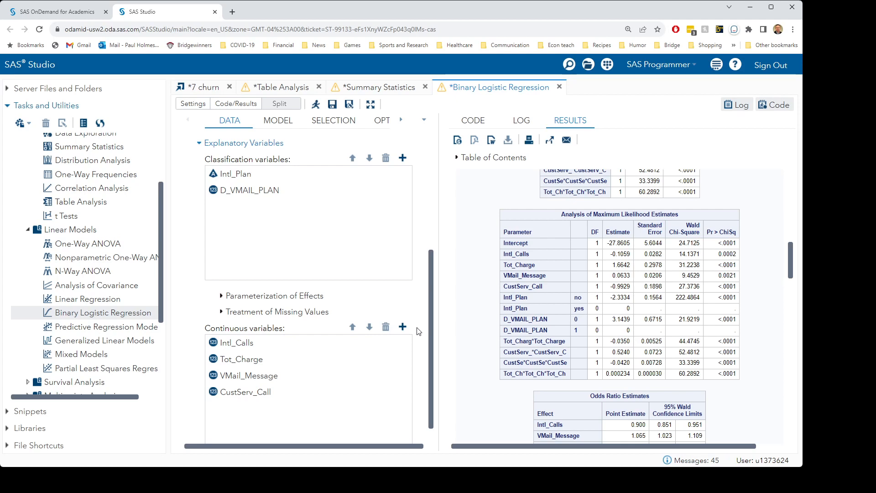
Replace the ROC plot with an effect plot in the plot options and run the regression to view it
click(378, 121)
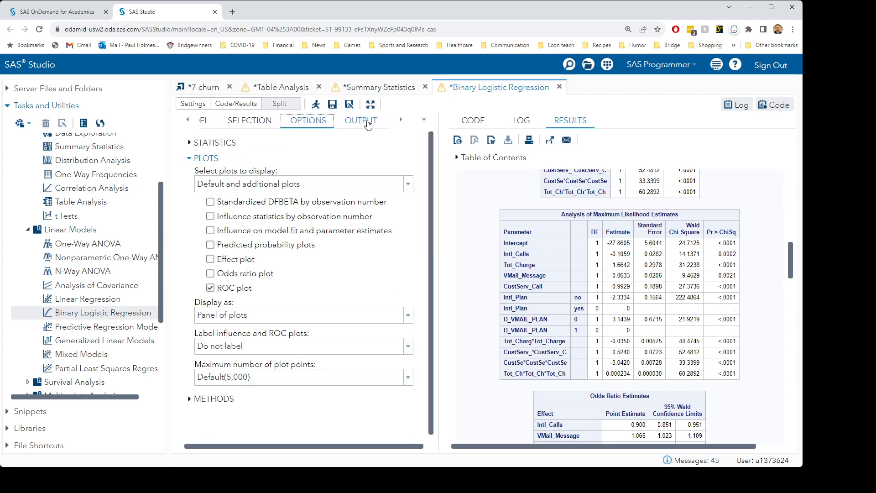
click(211, 288)
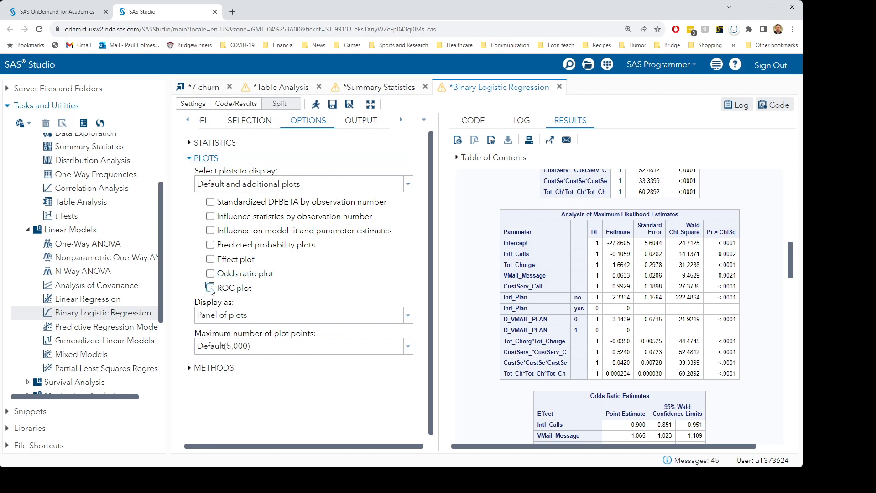
click(210, 259)
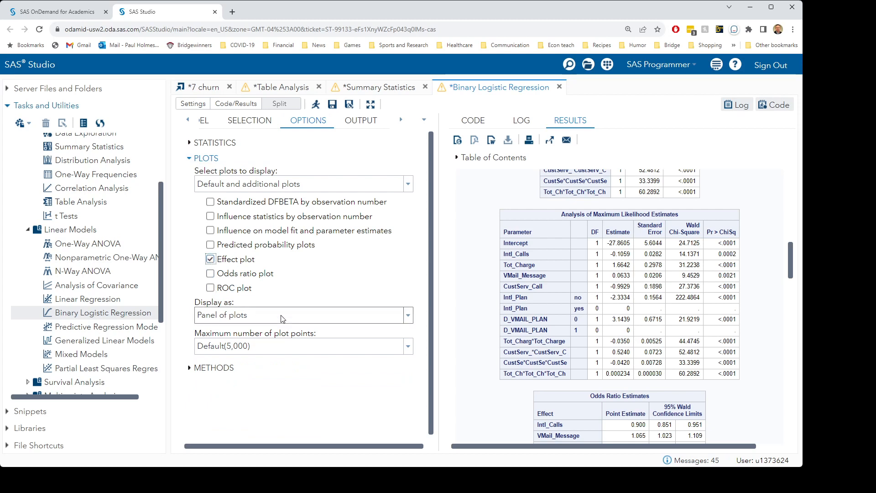
click(316, 105)
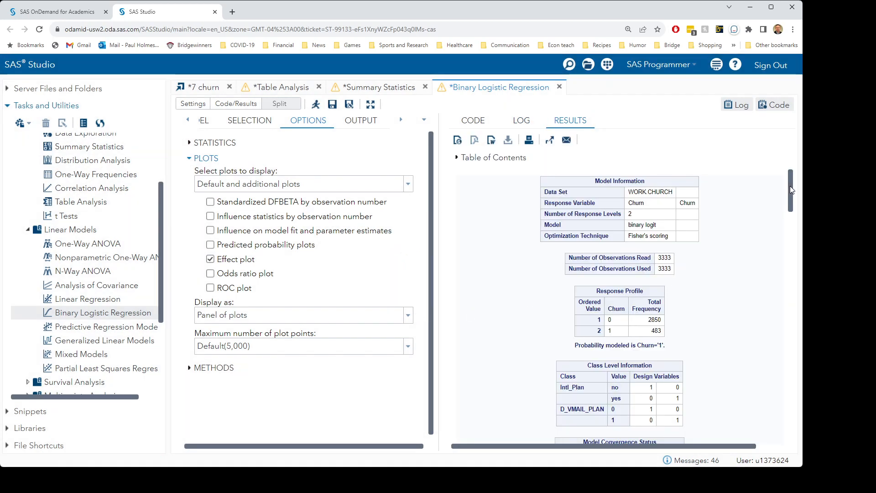
drag(790, 186, 782, 428)
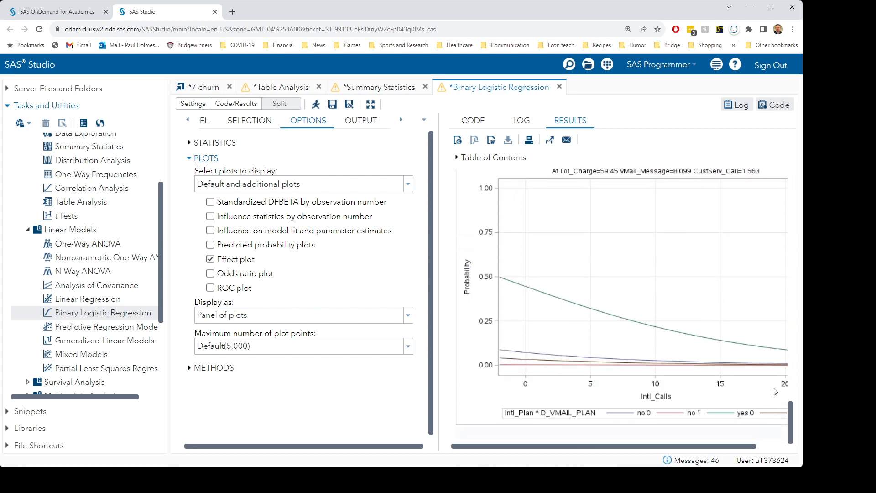
drag(792, 412, 792, 405)
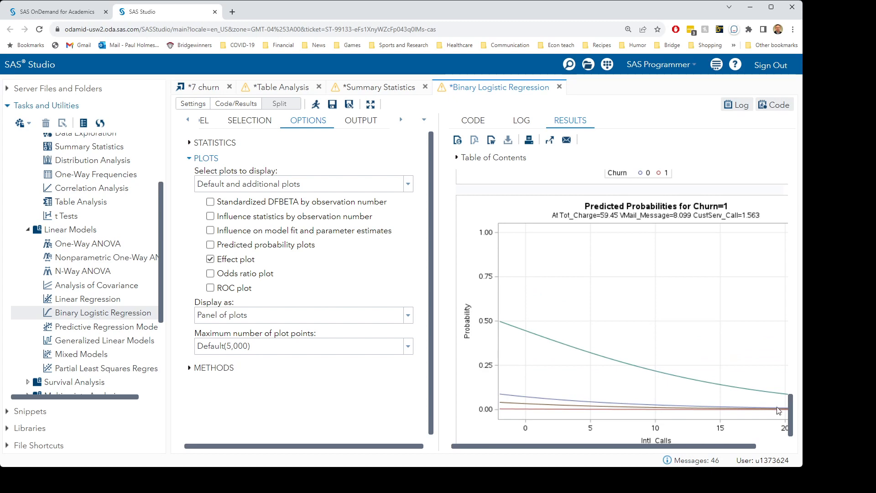
drag(733, 447, 489, 282)
drag(439, 251, 328, 251)
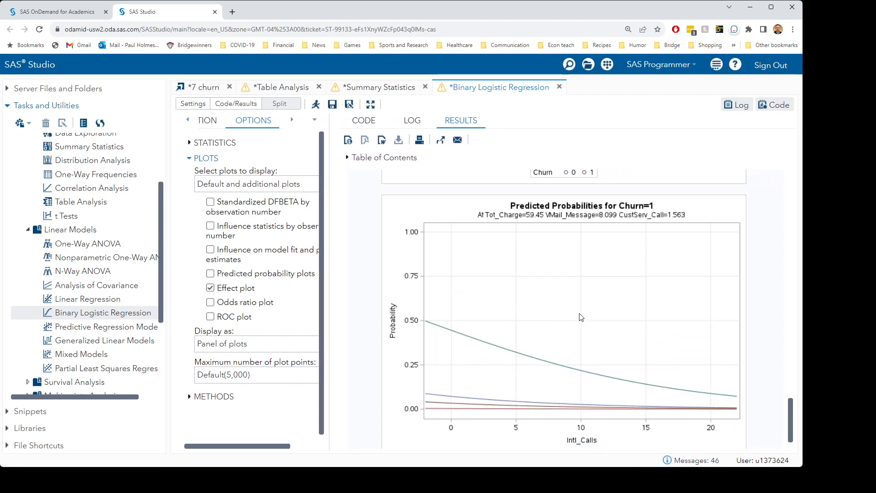
scroll(764, 419, down, 1)
drag(792, 412, 792, 410)
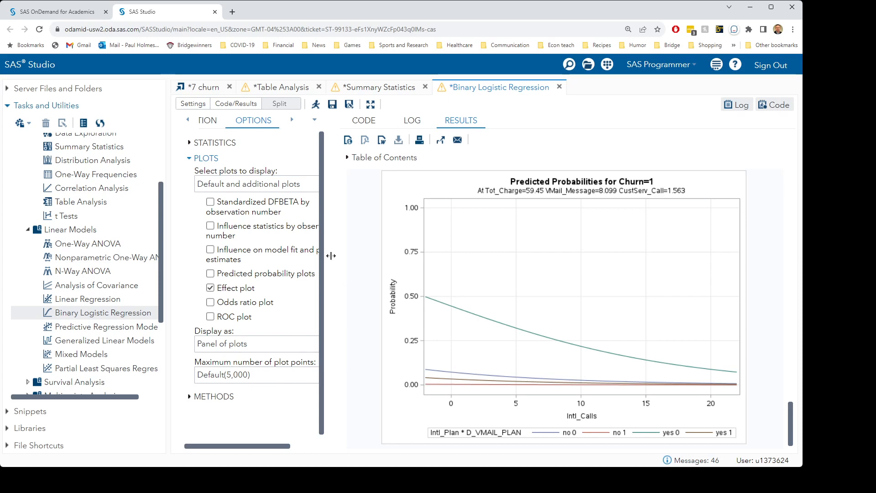
drag(329, 256, 400, 258)
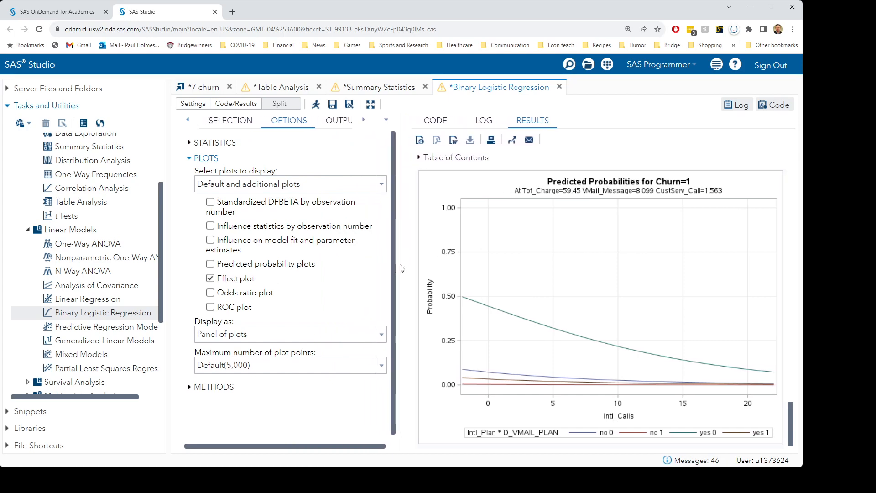
Open the model effects settings and review the predicted probability plot for the churn model
click(188, 120)
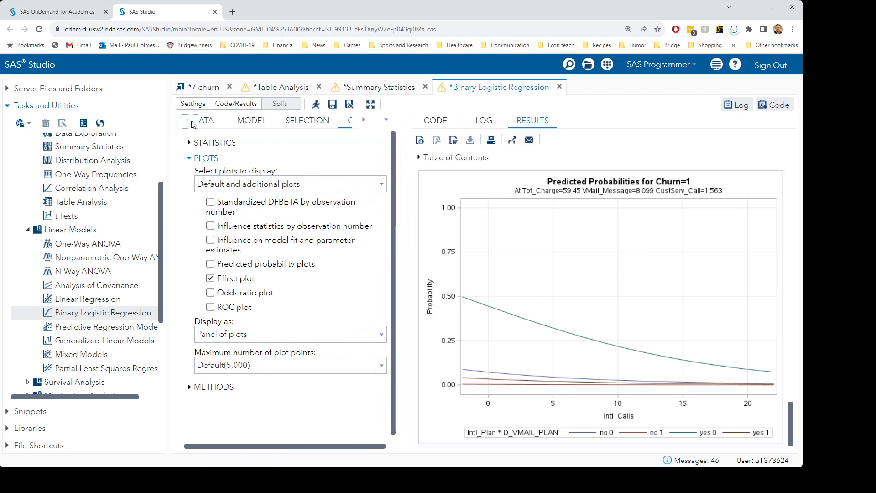
click(278, 121)
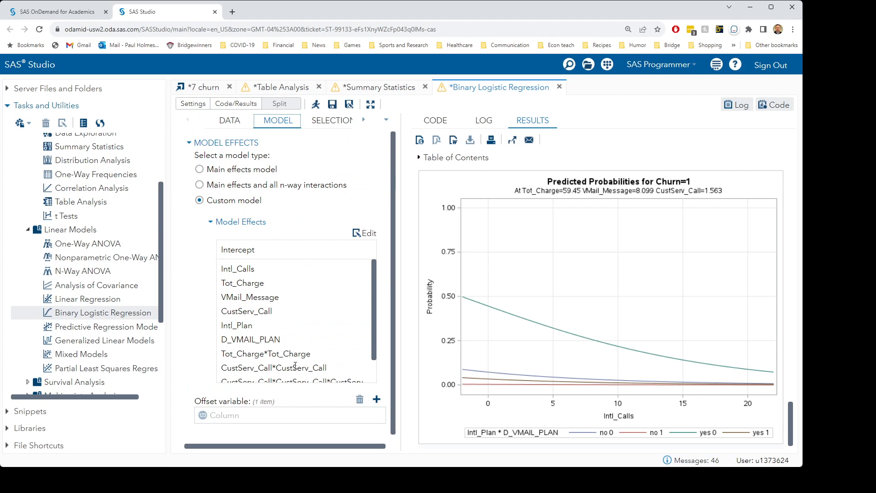
scroll(657, 367, down, 1)
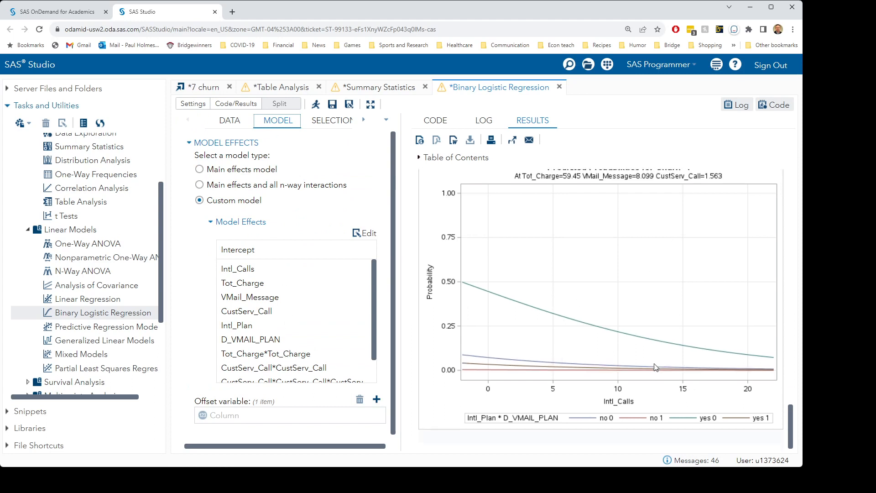
scroll(661, 301, up, 3)
scroll(662, 301, down, 3)
scroll(661, 303, up, 1)
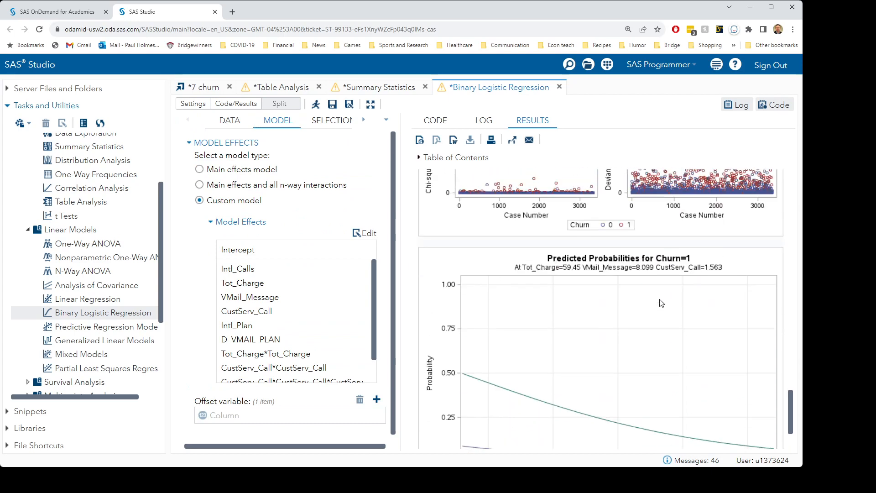
scroll(661, 316, down, 1)
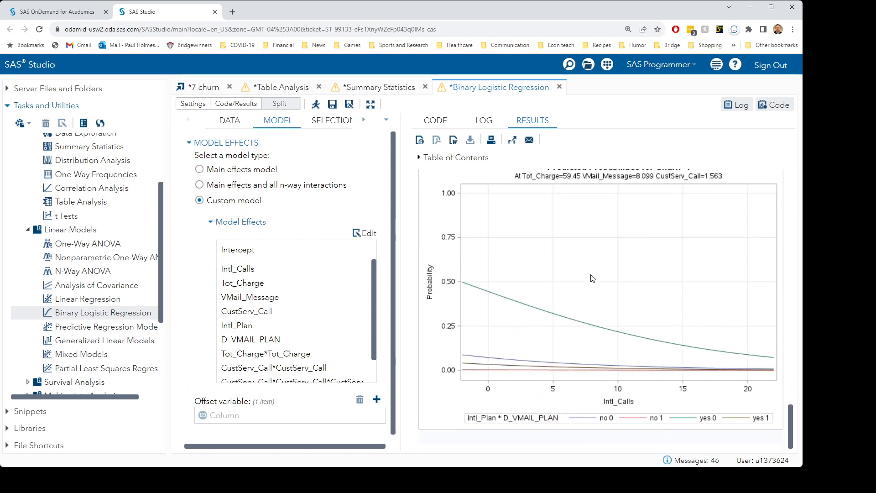
scroll(594, 278, up, 1)
drag(791, 423, 791, 427)
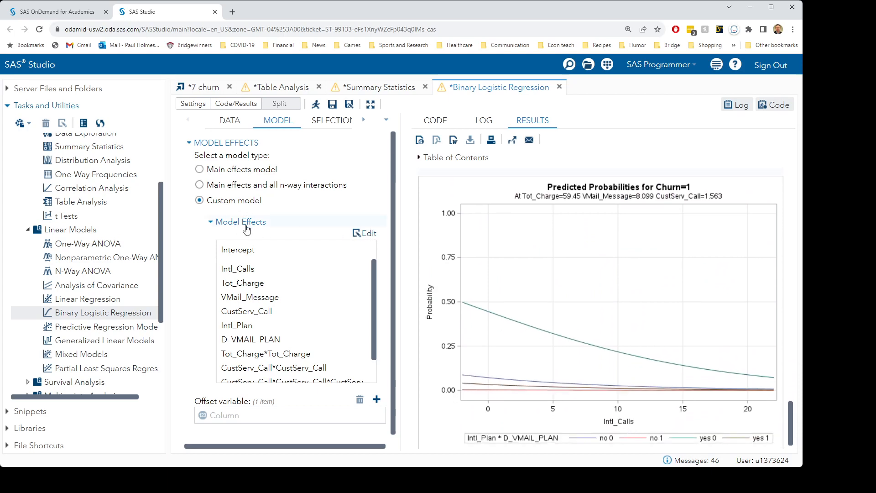
Move Tot_Charge to the first model effect and rerun the regression to plot its effect
click(372, 235)
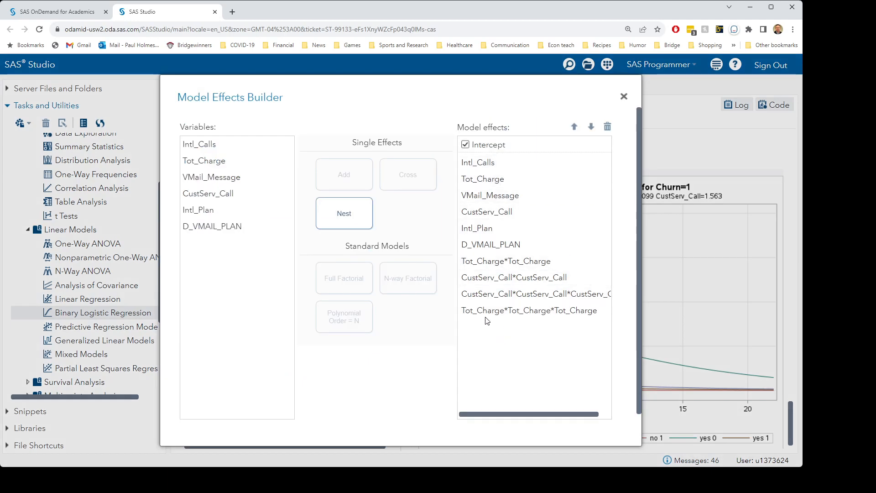
click(485, 178)
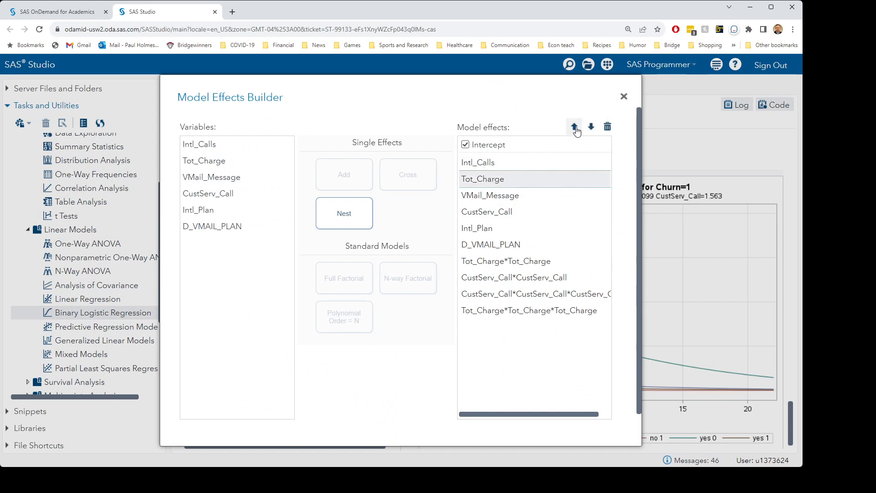
click(575, 127)
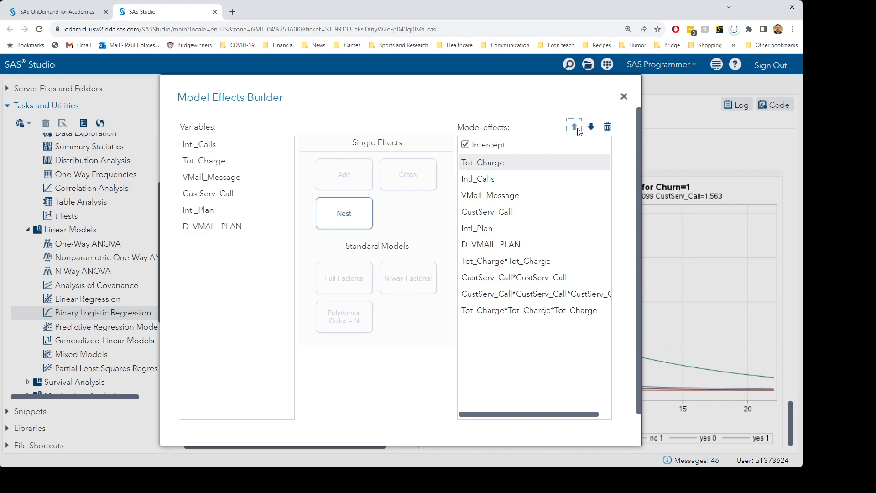
scroll(525, 406, down, 1)
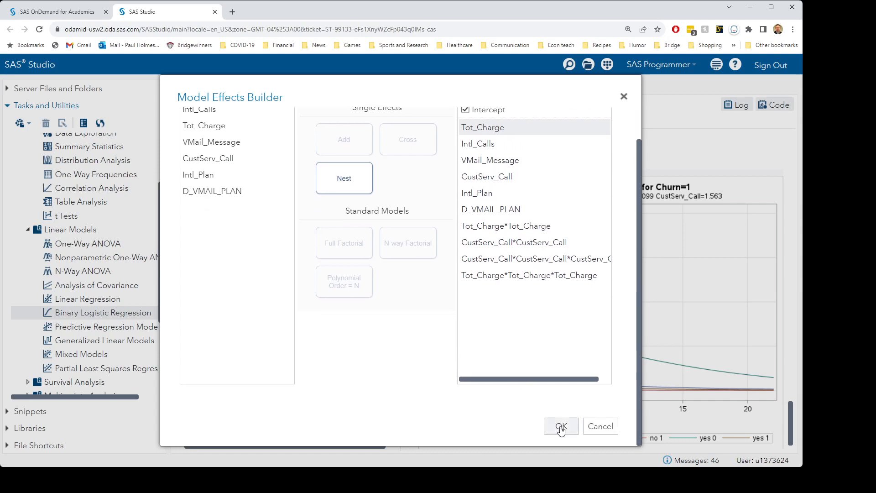
click(562, 427)
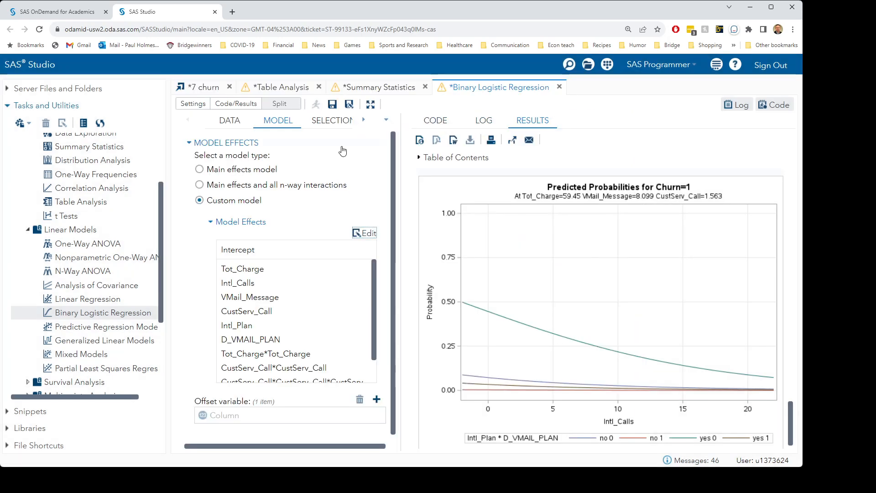
click(315, 108)
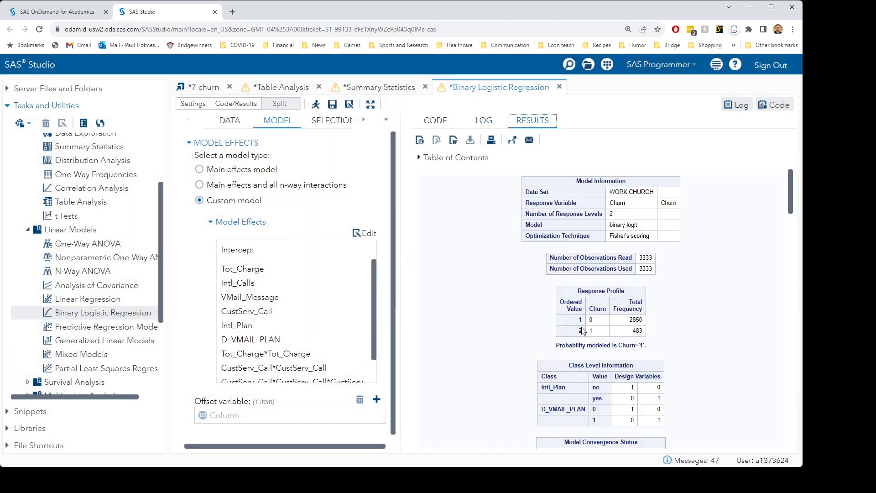
scroll(757, 320, down, 20)
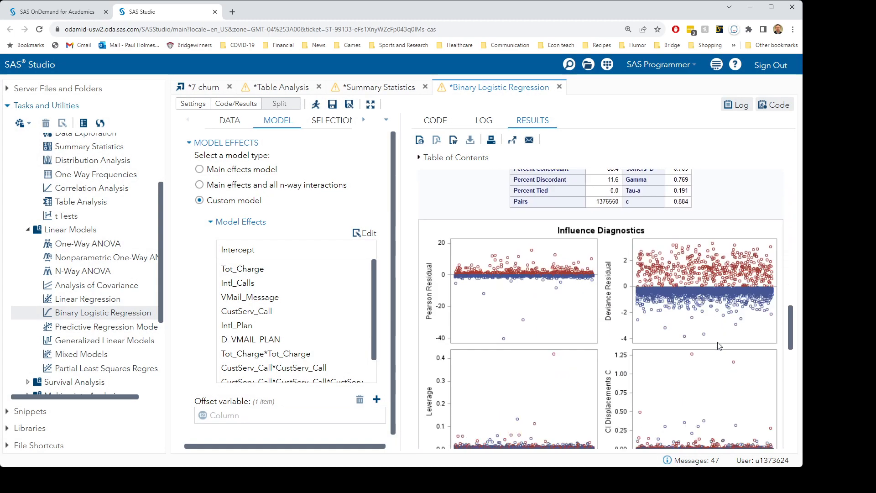
scroll(718, 341, down, 6)
scroll(718, 344, up, 2)
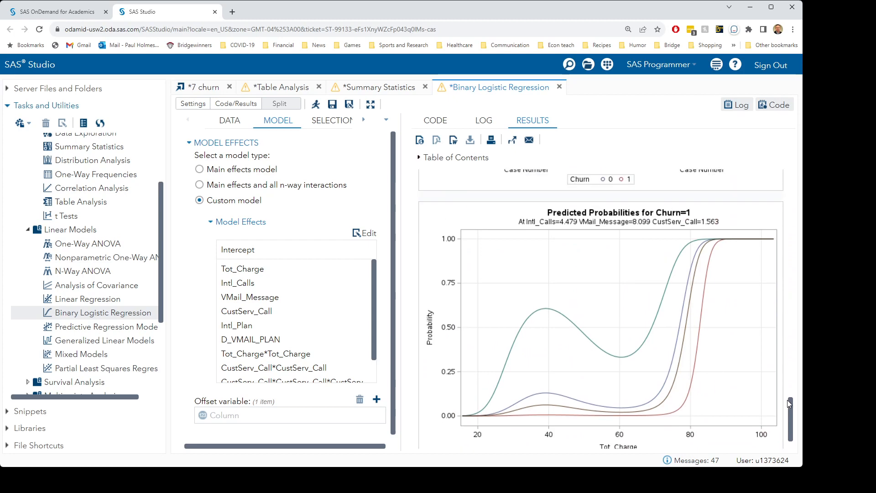
drag(789, 400, 789, 401)
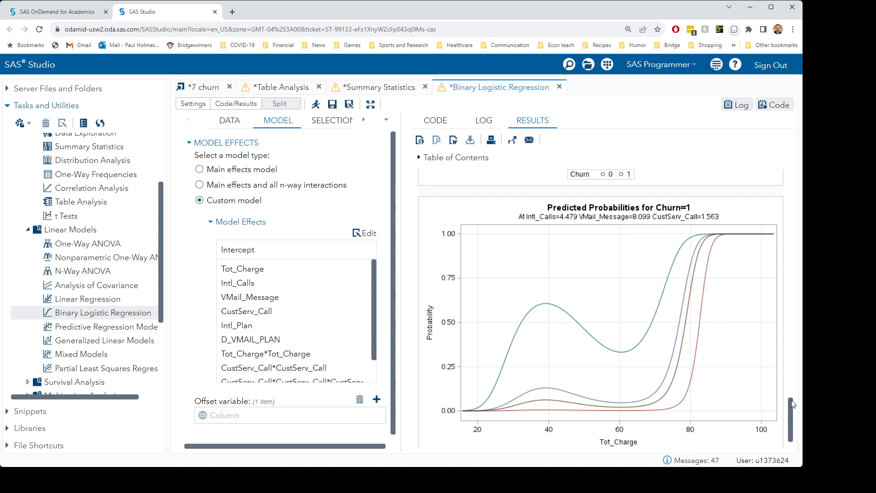
scroll(791, 405, down, 1)
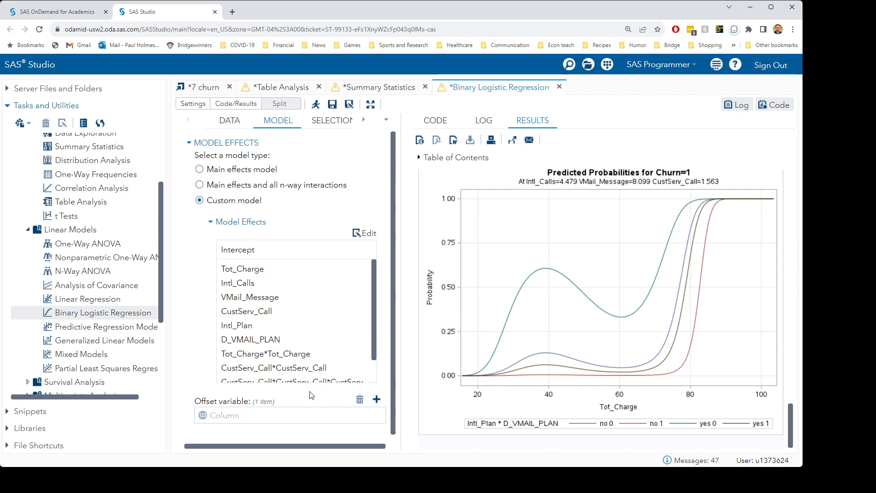
Move CustServ_Call to the first model effect and rerun the regression to plot its effect
click(365, 233)
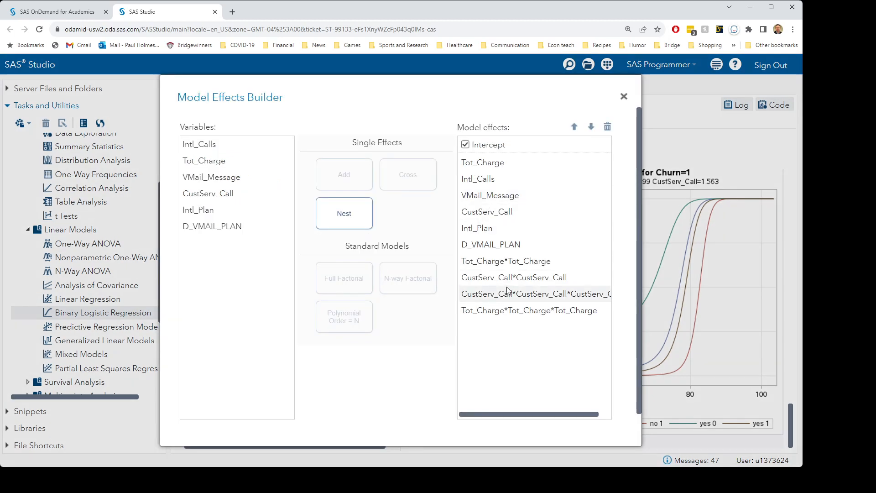
click(482, 212)
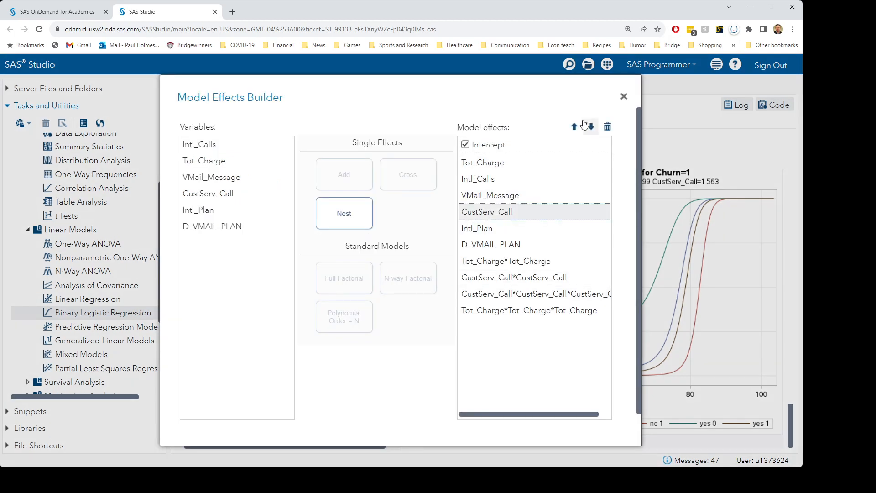
click(575, 127)
click(575, 127)
click(575, 127)
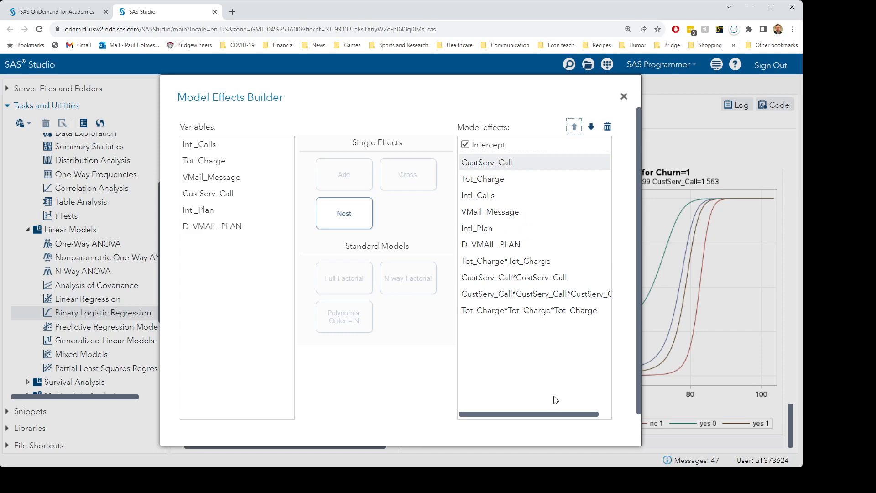
scroll(557, 401, down, 1)
click(561, 426)
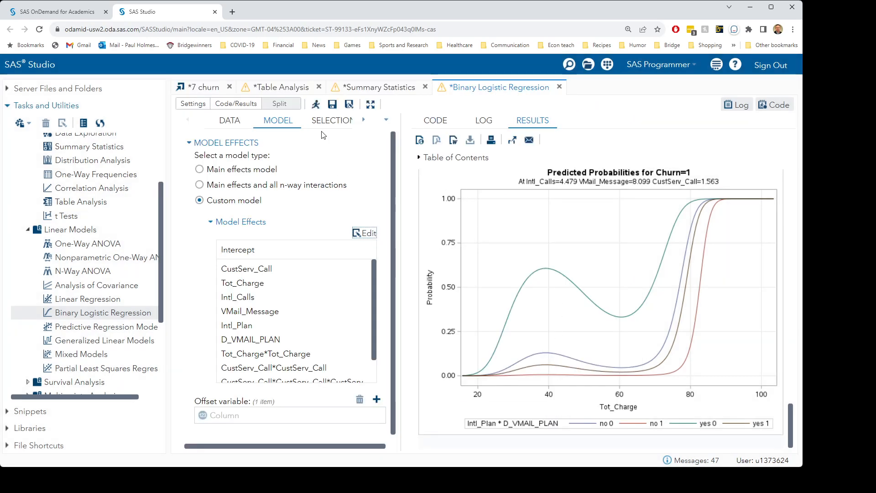
click(317, 105)
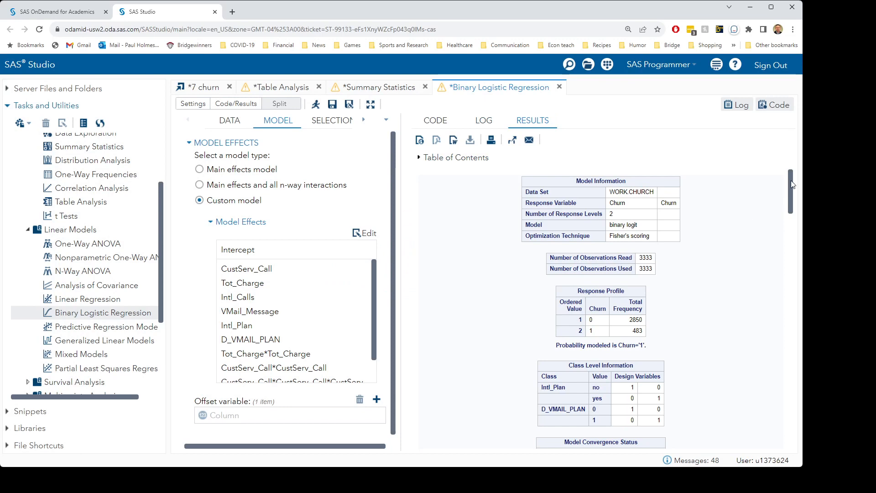
drag(791, 185, 794, 433)
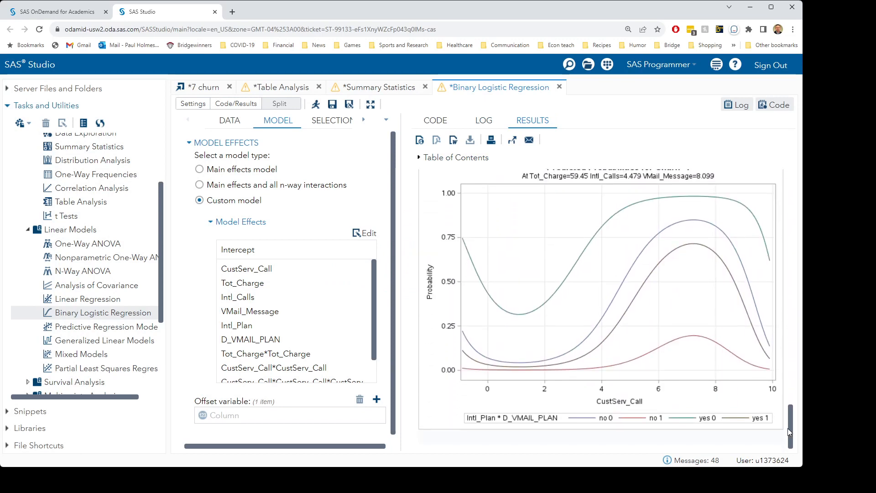